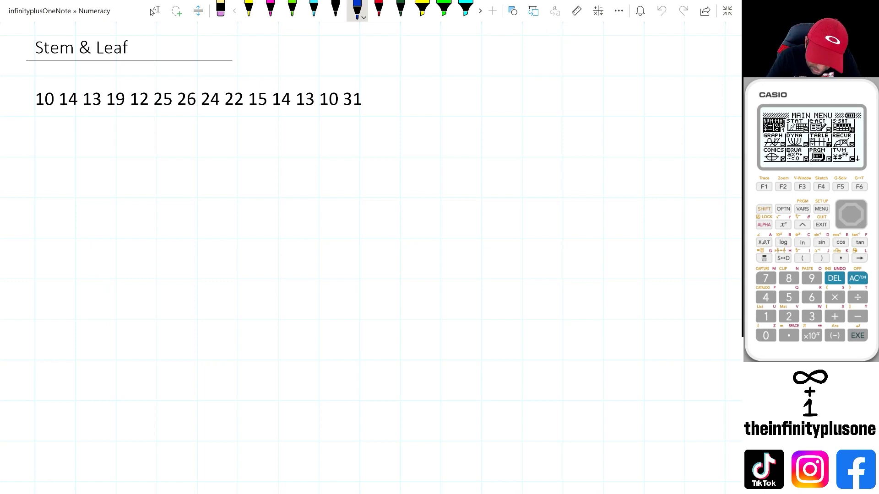
In blue ink, write stems 1, 2, 3, draw the divider beside them, and label Stem and Leaf
mouse_move(95, 177)
mouse_down()
mouse_move(92, 231)
mouse_move(105, 232)
mouse_move(92, 270)
mouse_up()
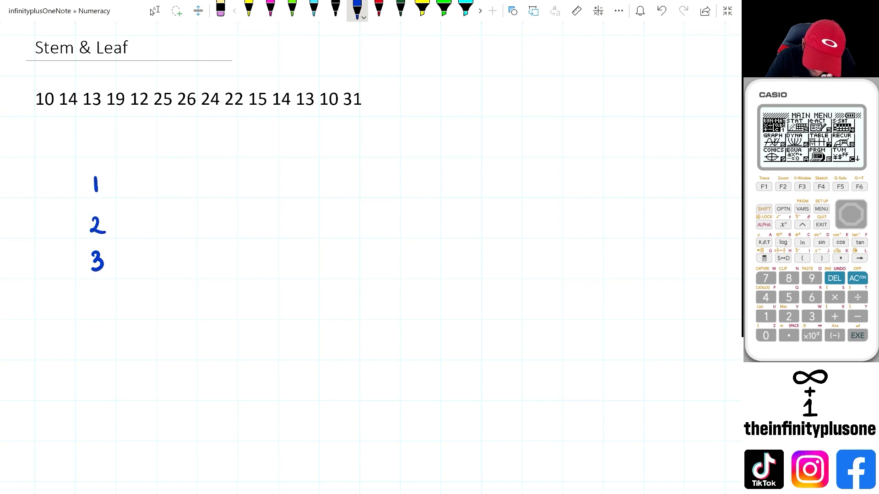
drag(116, 138, 118, 286)
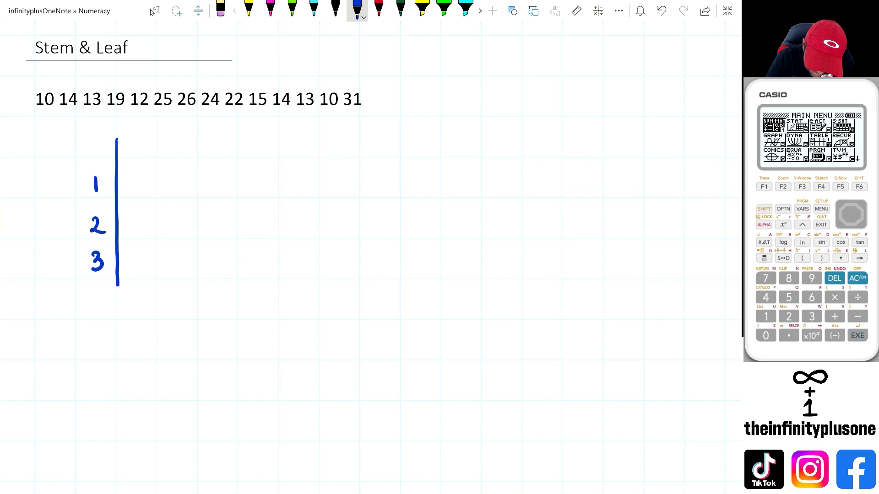
drag(69, 124, 61, 140)
mouse_move(70, 125)
mouse_down()
mouse_move(71, 138)
mouse_move(81, 128)
mouse_move(98, 132)
mouse_up()
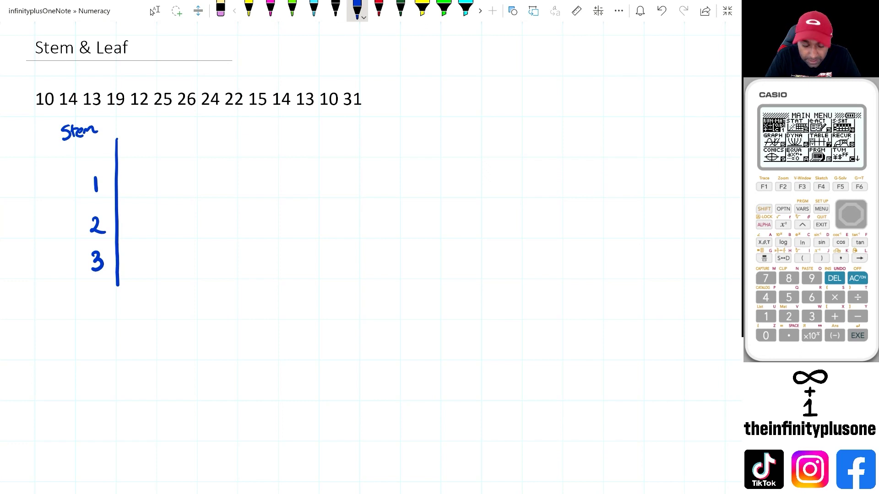
mouse_move(131, 117)
mouse_down()
mouse_move(133, 131)
mouse_move(157, 131)
mouse_up()
drag(162, 124, 168, 121)
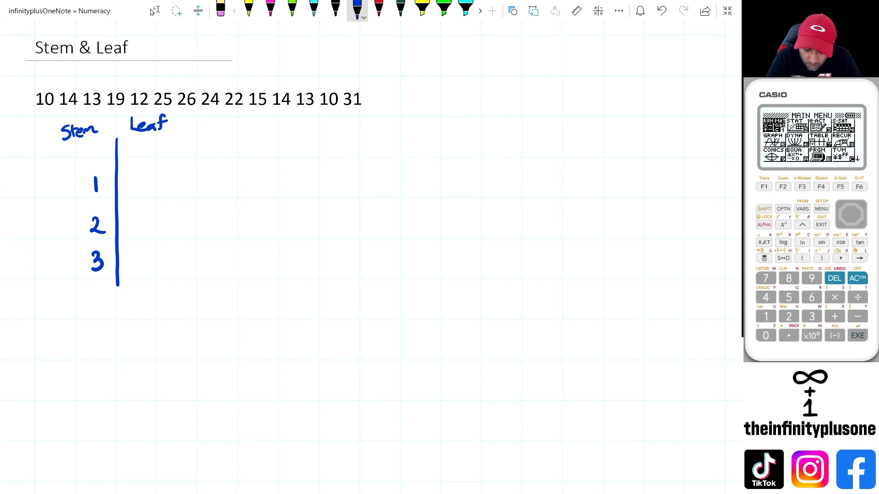
In light blue, cross out 10, 14, 13, 19, 12 and write leaves 0, 4, 3, 9, 2 beside stem 1
click(313, 10)
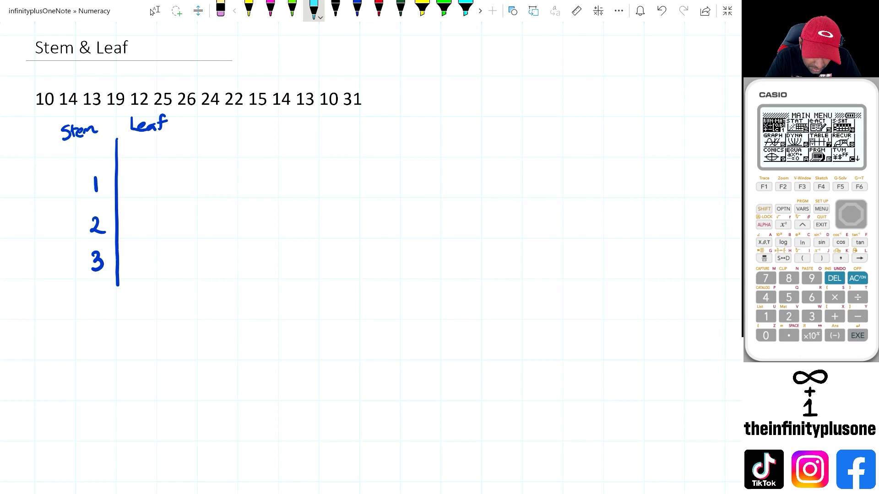
drag(35, 113, 62, 87)
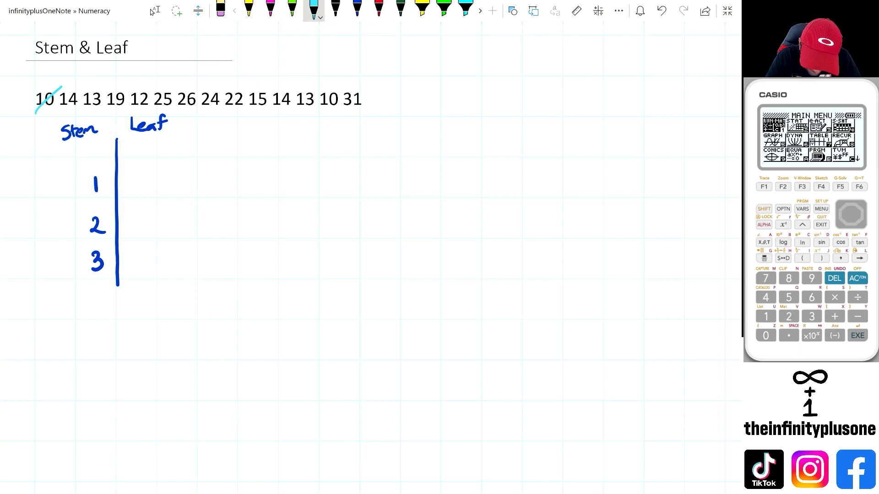
mouse_move(138, 178)
mouse_down()
mouse_move(139, 191)
mouse_move(137, 177)
mouse_up()
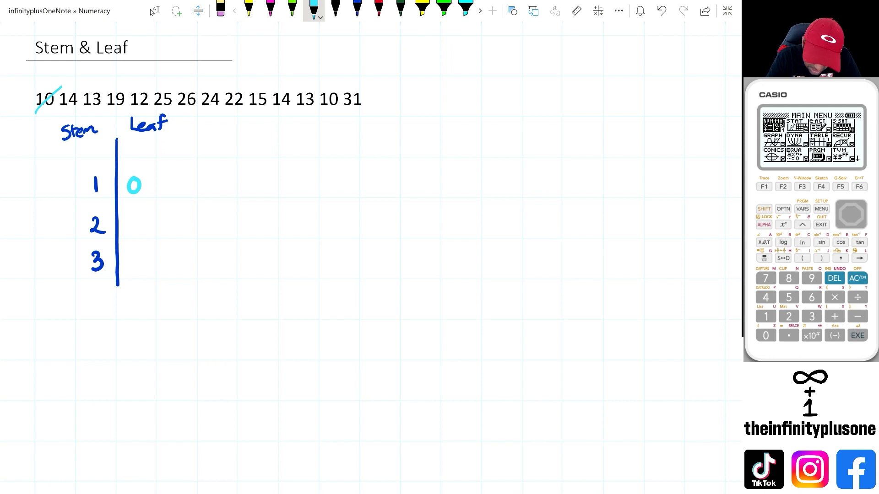
drag(63, 106, 81, 92)
drag(168, 176, 175, 197)
drag(85, 109, 100, 91)
drag(202, 178, 201, 193)
drag(105, 118, 122, 88)
drag(257, 176, 254, 197)
drag(146, 85, 132, 113)
drag(287, 179, 301, 194)
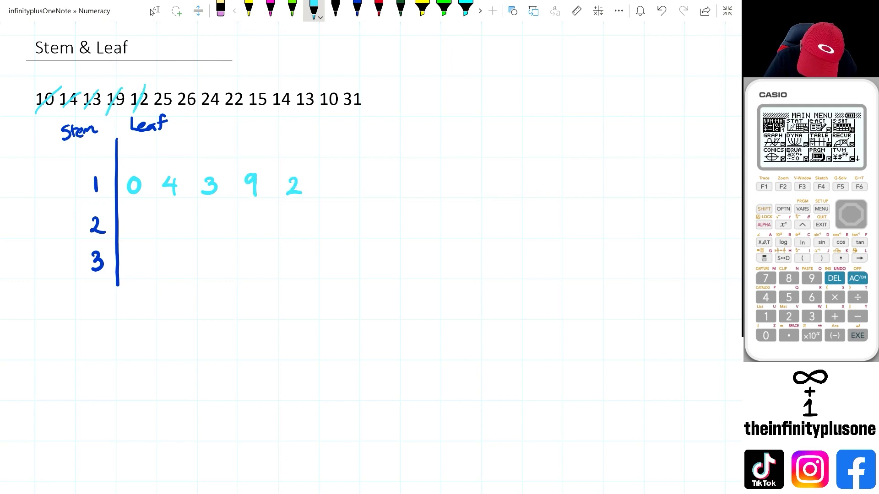
Cross out 25, 26, 24, 22 and write leaves 5, 6, 4, 2 beside stem 2
drag(155, 111, 169, 87)
mouse_move(130, 215)
mouse_down()
mouse_move(128, 234)
mouse_move(144, 214)
mouse_up()
drag(182, 111, 196, 90)
mouse_move(178, 212)
mouse_down()
mouse_move(170, 226)
mouse_move(174, 222)
mouse_up()
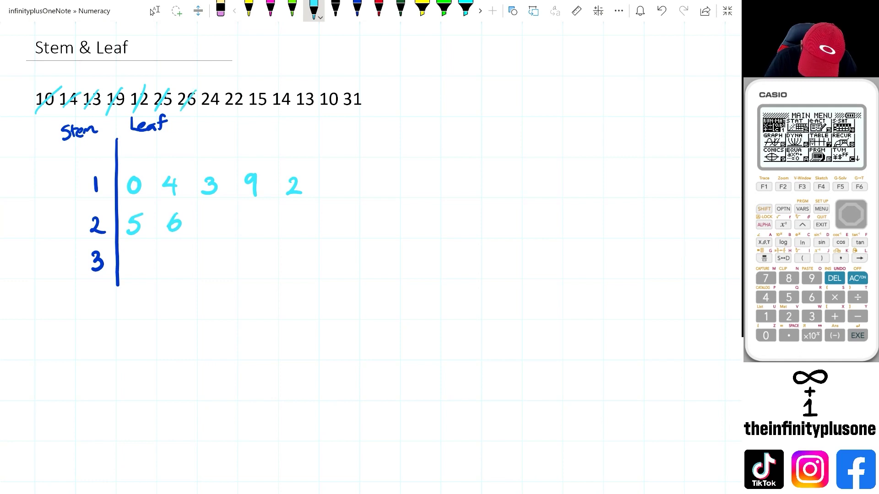
drag(202, 114, 216, 91)
mouse_move(214, 211)
mouse_down()
mouse_move(208, 223)
mouse_move(218, 222)
mouse_up()
drag(216, 214, 214, 234)
drag(223, 116, 241, 88)
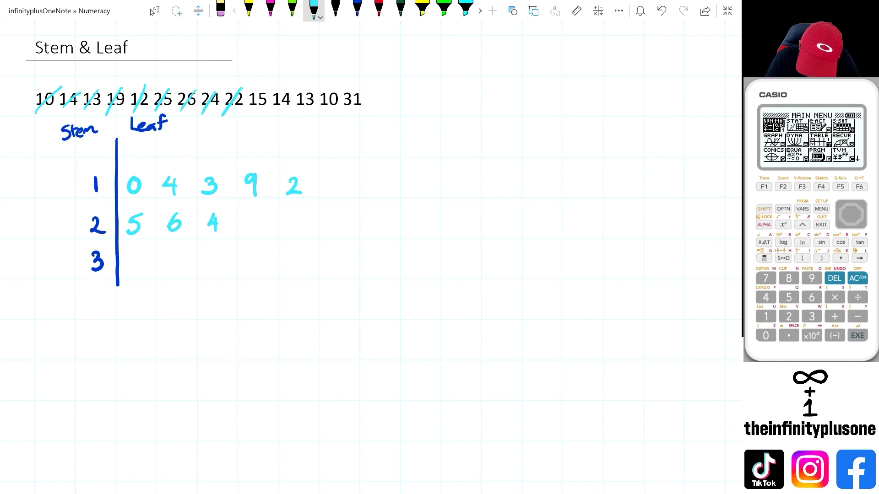
mouse_move(246, 217)
mouse_down()
mouse_move(249, 231)
mouse_move(262, 230)
mouse_up()
Cross out 15, 14, 13, 10, 31, adding leaves 5, 4, 3, 0 to stem 1 and 1 to stem 3
drag(250, 114, 265, 89)
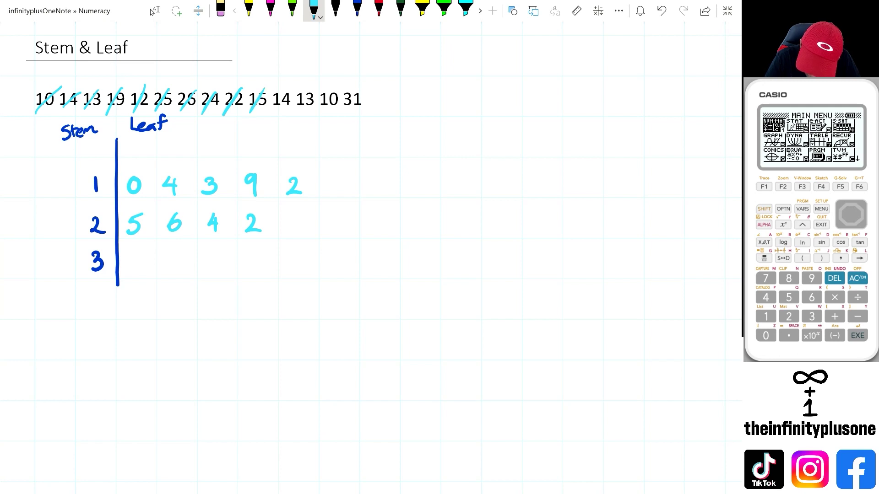
mouse_move(328, 182)
mouse_down()
mouse_move(326, 194)
mouse_move(342, 173)
mouse_up()
drag(274, 112, 291, 85)
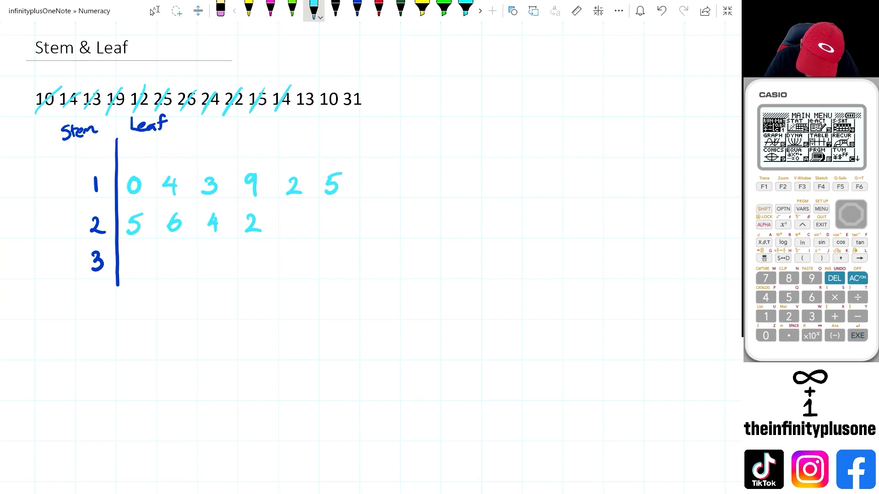
mouse_move(375, 173)
mouse_down()
mouse_move(366, 187)
mouse_move(379, 185)
mouse_up()
drag(375, 177, 374, 194)
drag(298, 118, 315, 86)
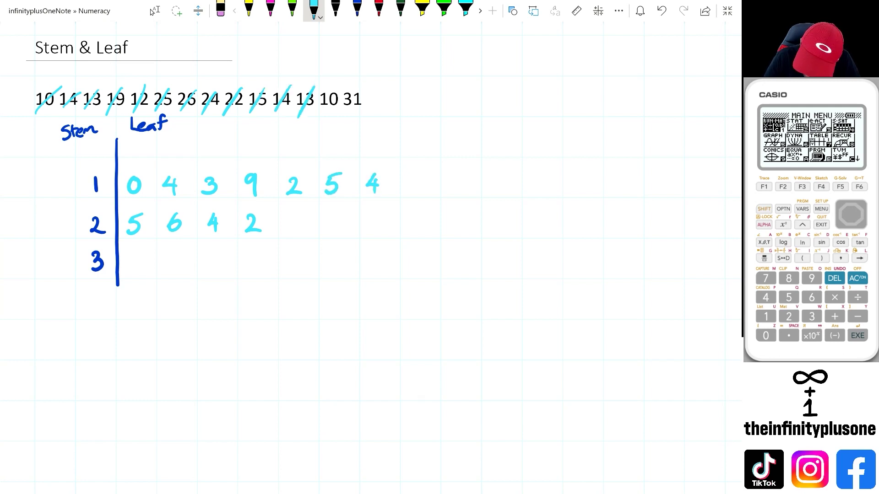
mouse_move(407, 175)
mouse_down()
mouse_move(415, 182)
mouse_move(405, 193)
mouse_up()
drag(319, 120, 336, 84)
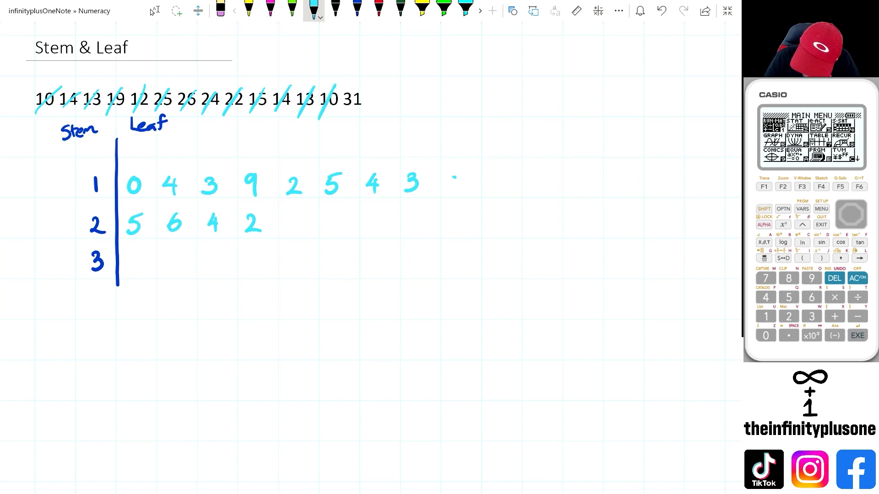
drag(453, 177, 455, 178)
drag(346, 112, 366, 86)
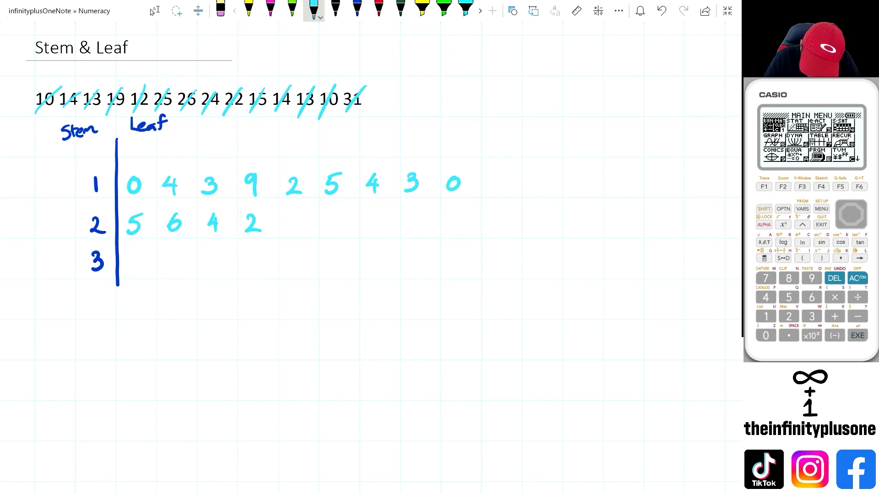
drag(134, 254, 136, 270)
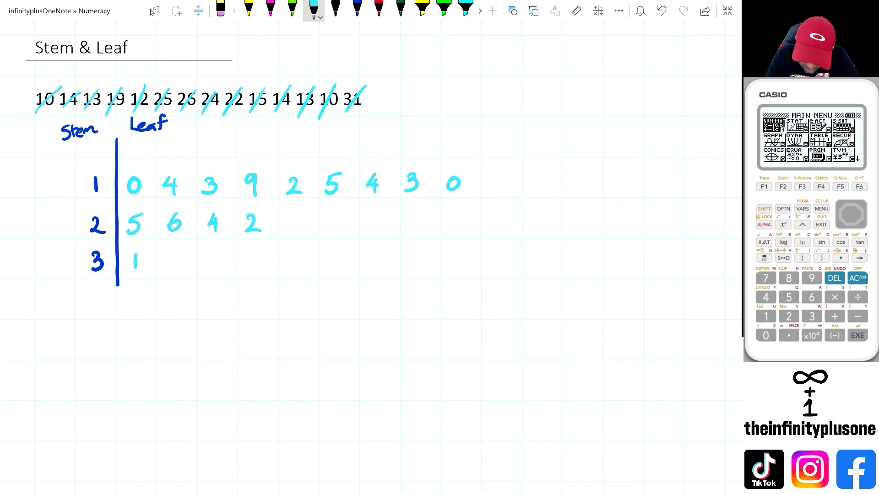
In dark blue, draw the second plot's divider line, stems 1, 2, 3, and Stem and Leaf headings
click(357, 10)
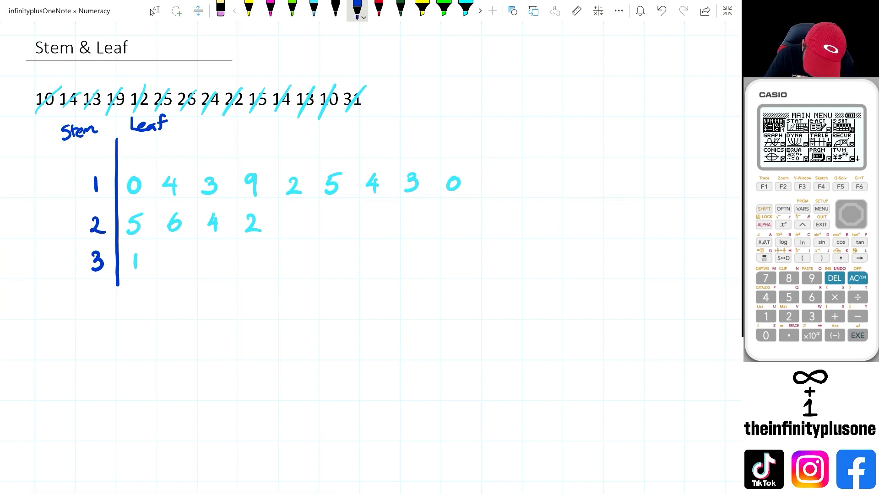
drag(116, 324, 117, 442)
mouse_move(94, 340)
mouse_down()
mouse_move(86, 393)
mouse_move(97, 393)
mouse_up()
drag(87, 410, 87, 431)
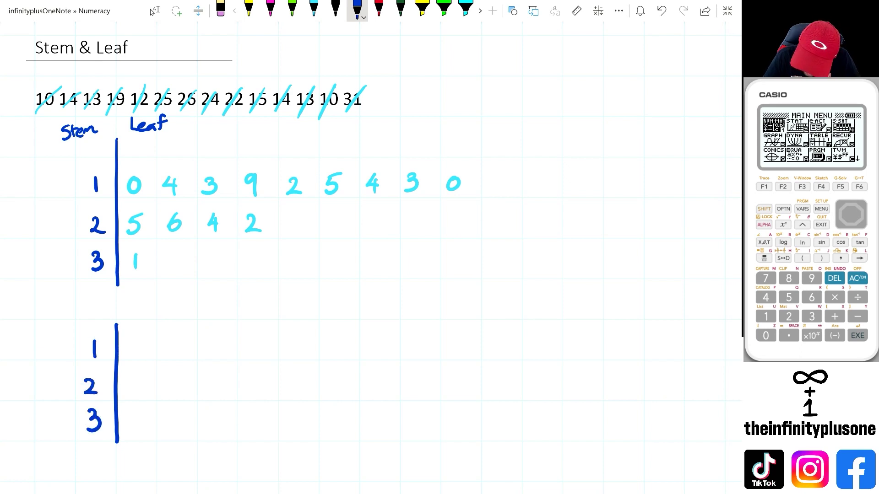
mouse_move(51, 302)
mouse_down()
mouse_move(44, 320)
mouse_move(55, 317)
mouse_up()
mouse_move(51, 307)
mouse_down()
mouse_move(67, 316)
mouse_move(139, 309)
mouse_up()
drag(136, 301, 146, 299)
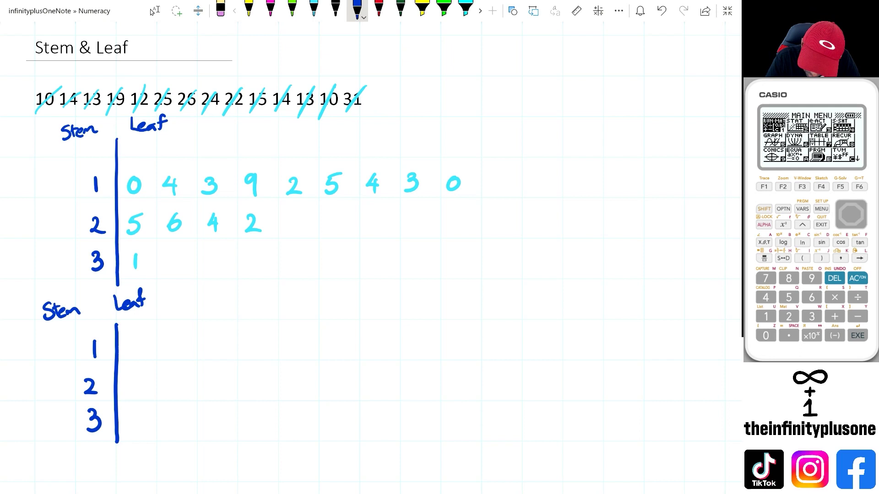
In light green, write the ordered leaves 3|1, 2|2456 and 1|002334459, then switch to Lasso Select
click(291, 10)
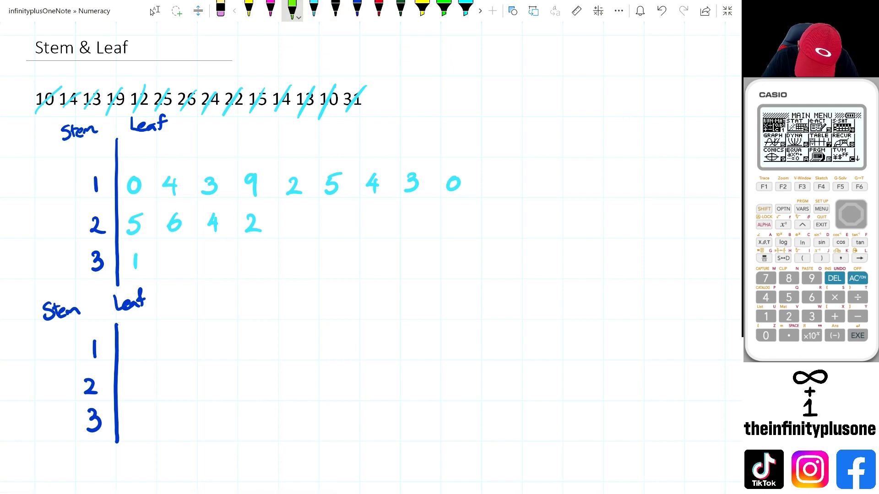
drag(136, 414, 138, 434)
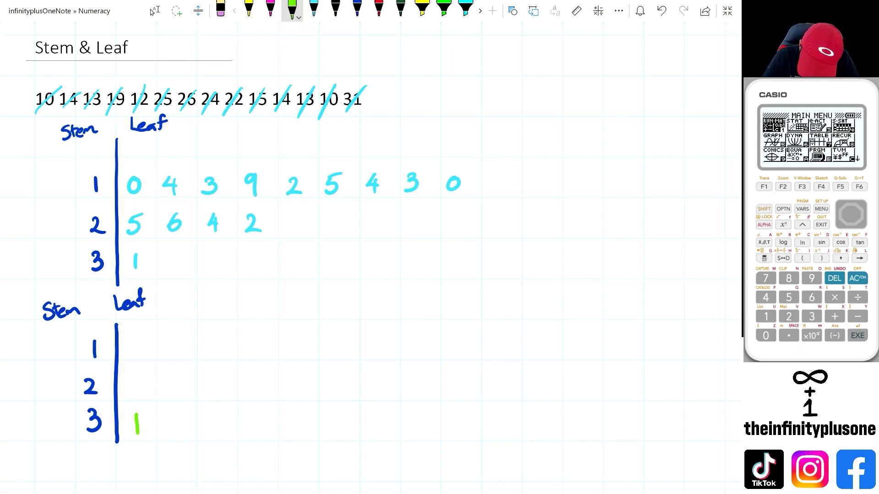
mouse_move(132, 376)
mouse_down()
mouse_move(181, 381)
mouse_move(181, 393)
mouse_move(219, 382)
mouse_move(219, 393)
mouse_move(227, 378)
mouse_move(253, 389)
mouse_up()
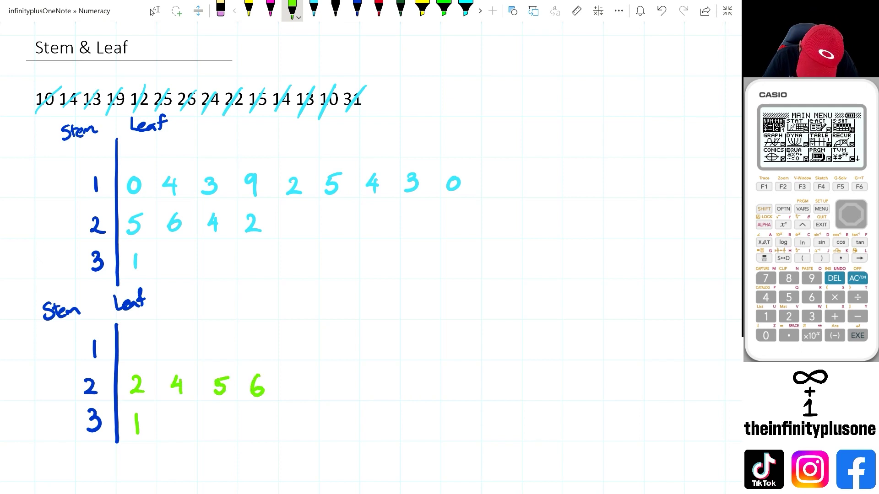
mouse_move(136, 339)
mouse_down()
mouse_move(177, 340)
mouse_move(184, 349)
mouse_move(177, 337)
mouse_move(228, 352)
mouse_move(262, 337)
mouse_move(252, 354)
mouse_move(289, 355)
mouse_up()
drag(334, 339, 345, 350)
mouse_move(341, 341)
mouse_down()
mouse_move(342, 356)
mouse_move(387, 348)
mouse_up()
mouse_move(384, 341)
mouse_down()
mouse_move(383, 352)
mouse_move(414, 356)
mouse_move(429, 337)
mouse_move(466, 341)
mouse_move(464, 356)
mouse_up()
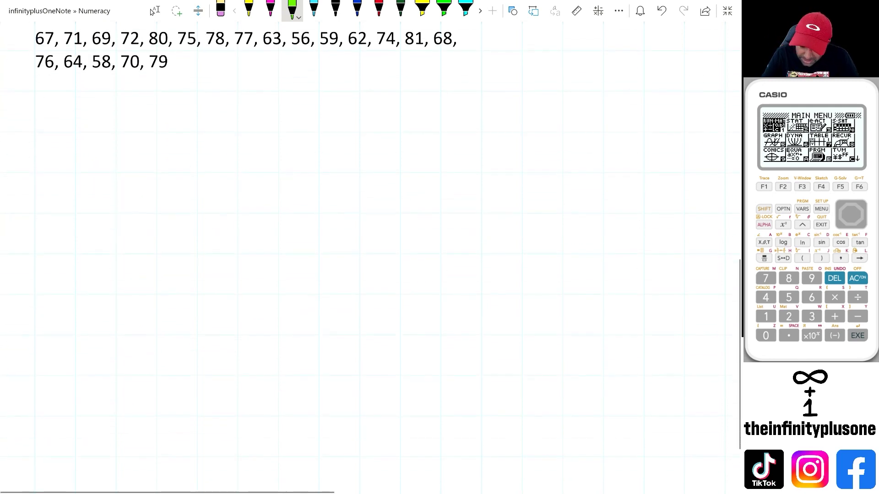
click(154, 11)
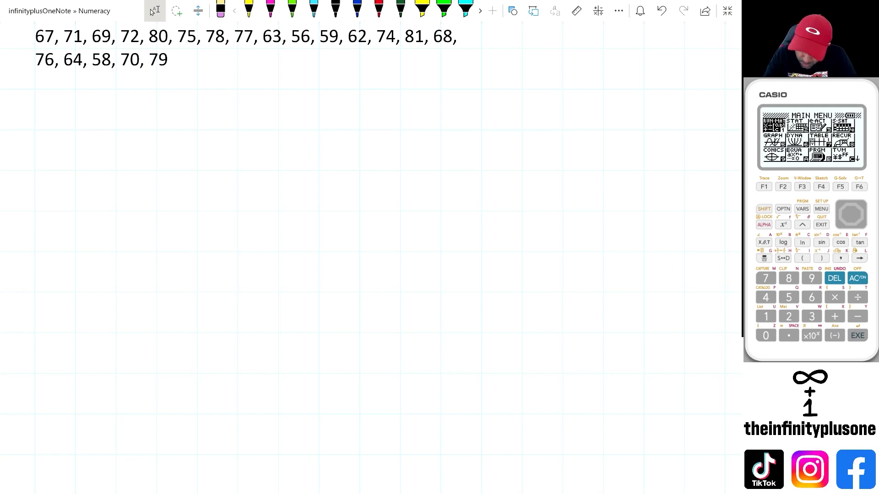
Underline the smallest score, 56, in light blue and the largest, 81, in green
scroll(155, 256, up, 1)
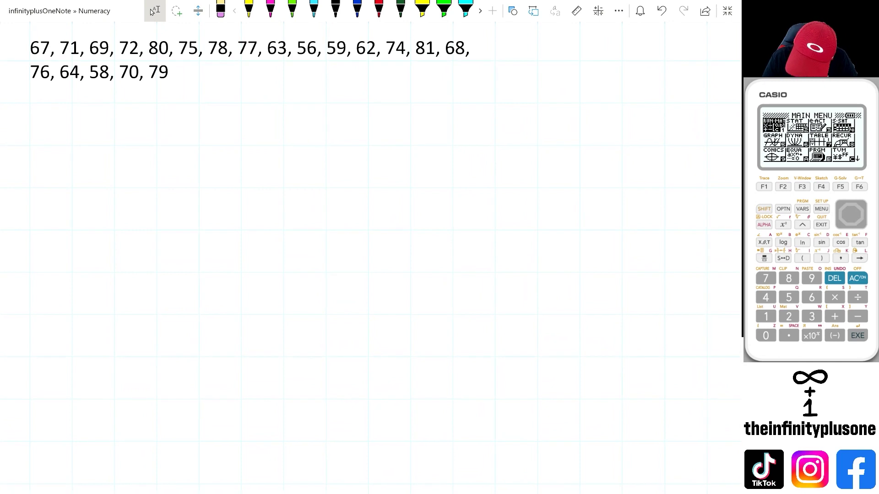
key(alt+d)
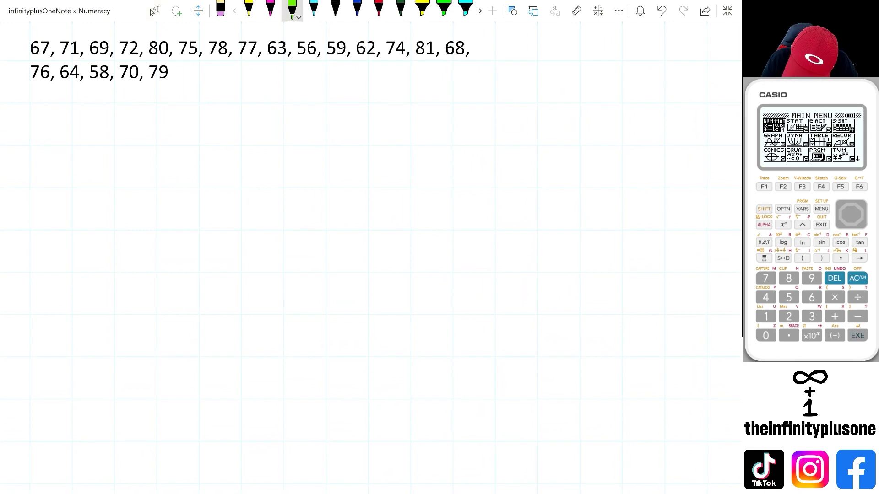
click(313, 9)
drag(296, 65, 314, 63)
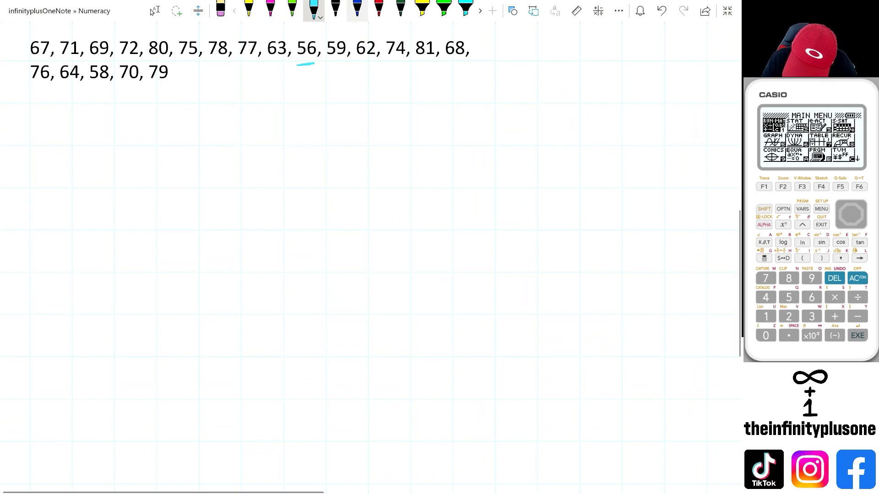
click(292, 9)
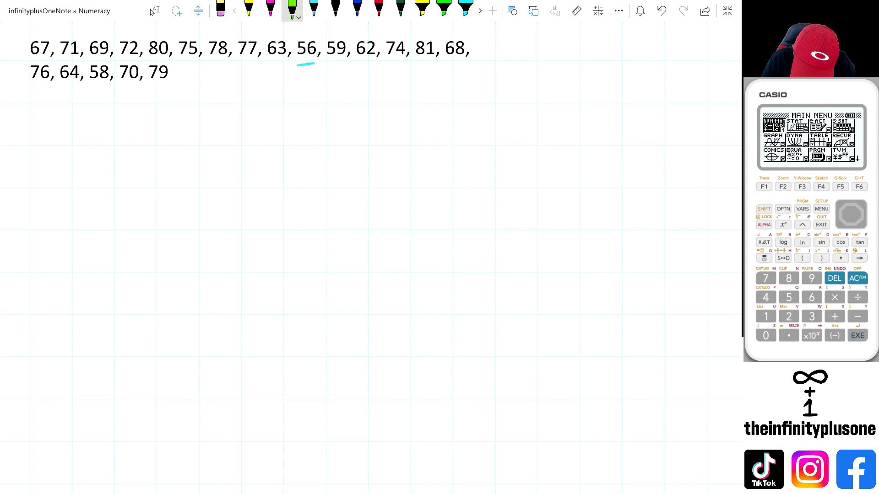
drag(415, 60, 436, 61)
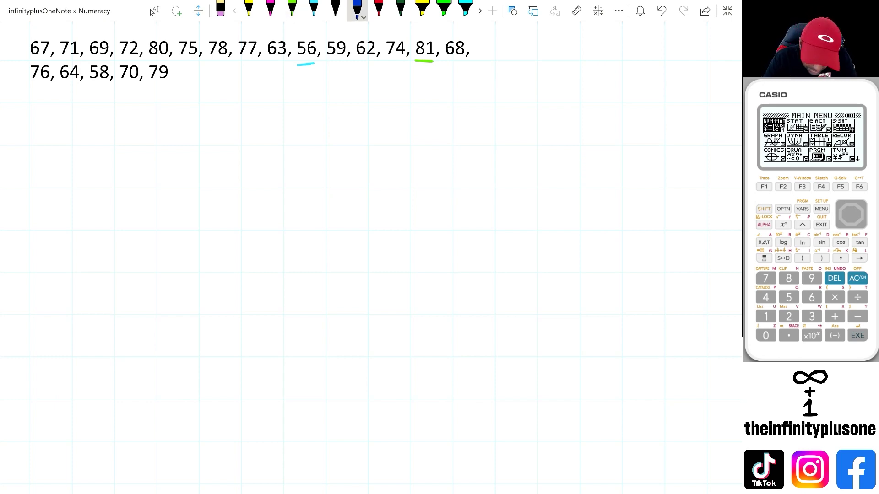
In blue, write the Stem heading, stems 5, 6, 7, 8, a divider line and the Leaf heading, undoing a misspelled stroke
mouse_move(50, 128)
mouse_down()
mouse_move(36, 144)
mouse_move(59, 133)
mouse_move(69, 143)
mouse_move(85, 141)
mouse_move(85, 181)
mouse_move(101, 162)
mouse_up()
drag(97, 203, 86, 215)
mouse_move(84, 244)
mouse_down()
mouse_move(94, 260)
mouse_move(88, 292)
mouse_move(94, 286)
mouse_up()
drag(118, 125, 111, 317)
drag(137, 115, 153, 135)
mouse_move(159, 128)
mouse_down()
mouse_move(187, 131)
mouse_move(160, 135)
mouse_move(176, 117)
mouse_up()
key(ctrl+z)
key(ctrl+z)
click(357, 9)
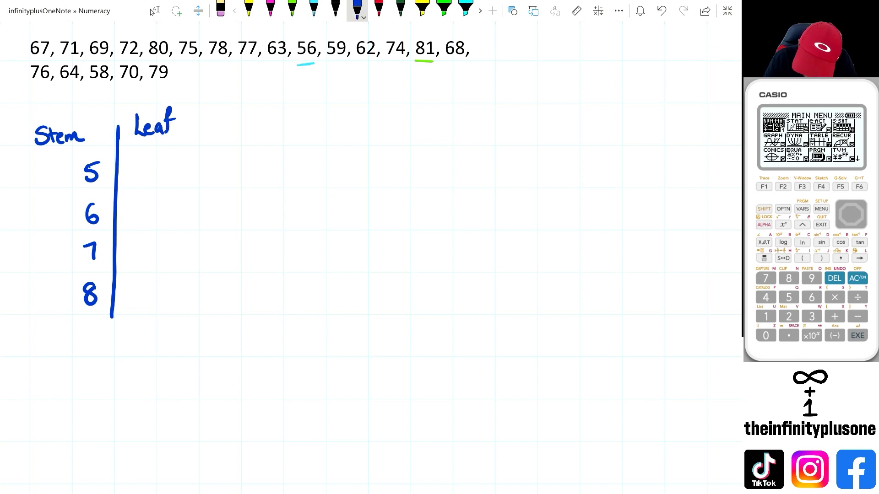
click(313, 9)
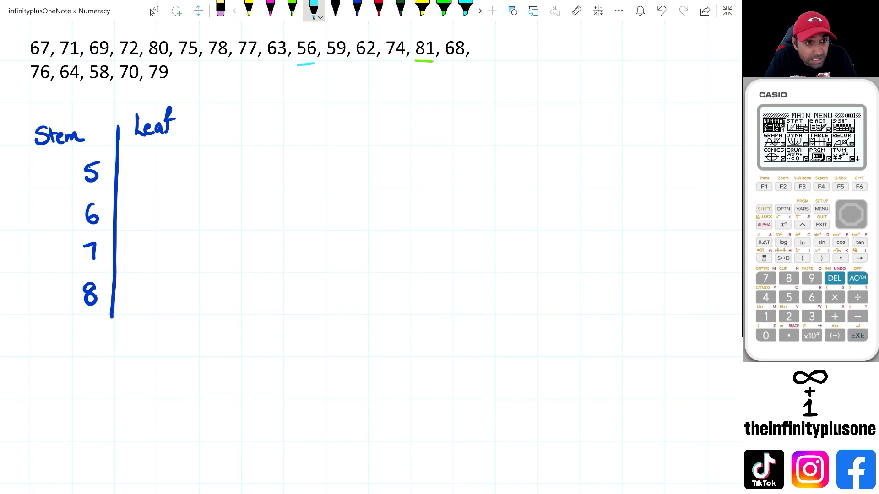
Cross out 67, 71, 69, 72, 80 and write their units digits beside stems 6, 7 and 8
drag(54, 28, 28, 58)
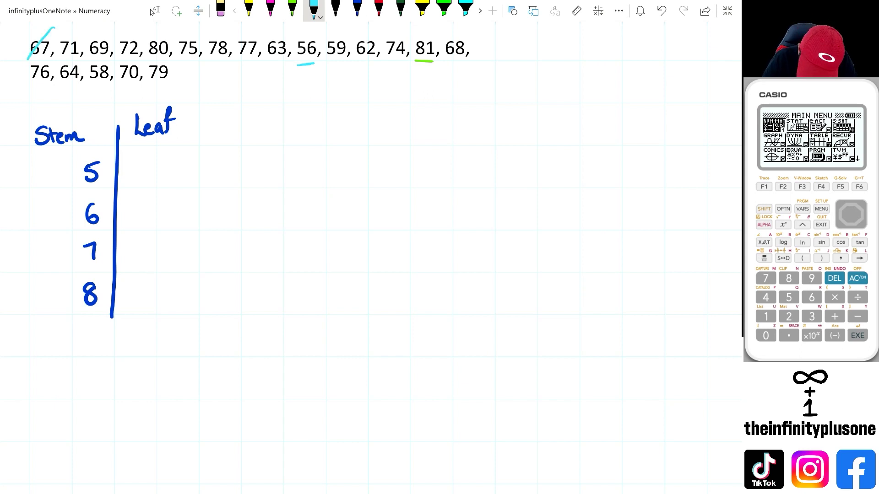
mouse_move(128, 208)
mouse_down()
mouse_move(141, 208)
mouse_move(135, 221)
mouse_up()
drag(77, 39, 61, 60)
drag(133, 247, 133, 261)
drag(106, 38, 93, 61)
drag(179, 212, 176, 227)
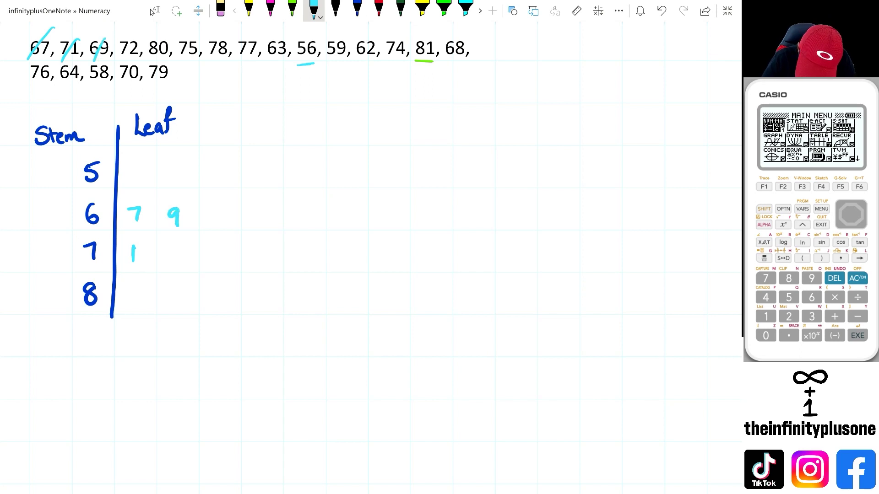
drag(136, 37, 122, 58)
mouse_move(164, 251)
mouse_down()
mouse_move(167, 263)
mouse_move(182, 266)
mouse_up()
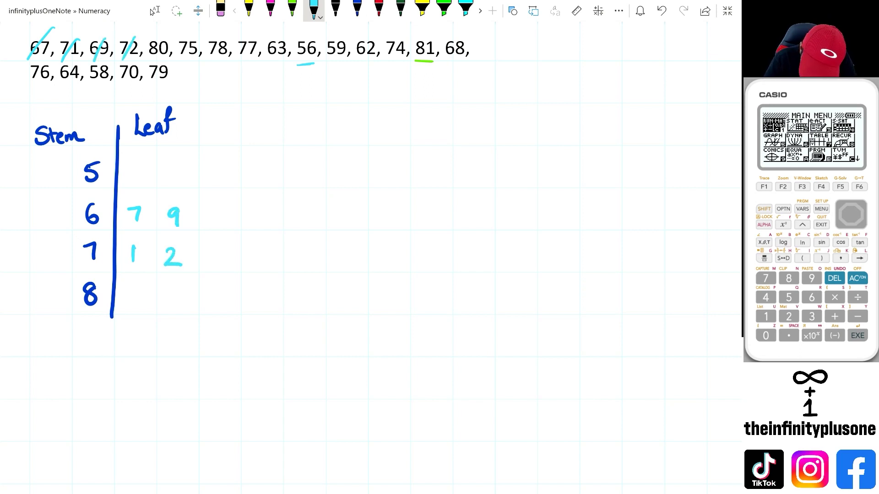
drag(167, 33, 151, 60)
drag(134, 289, 136, 290)
Cross out 75, 78, 77, 63, 56, adding leaves 5, 8, 7 to stem 7, 3 to stem 6, 6 to stem 5
drag(197, 36, 183, 59)
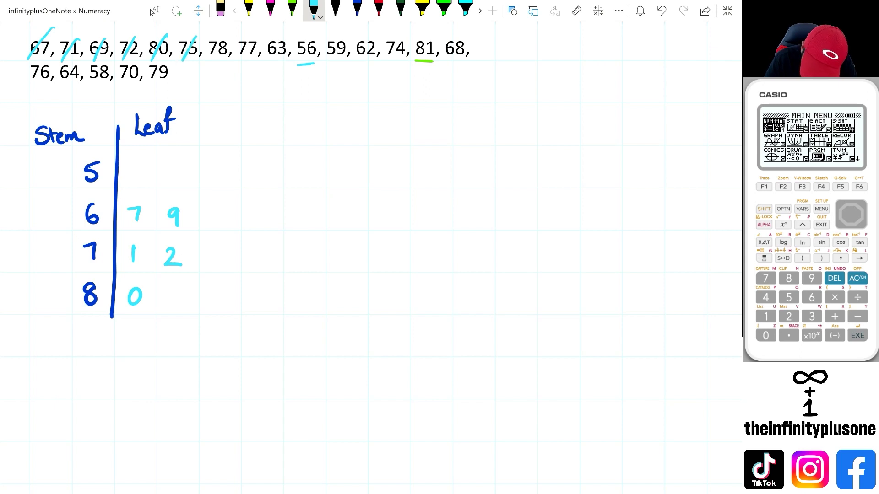
drag(206, 250, 206, 268)
drag(210, 249, 220, 247)
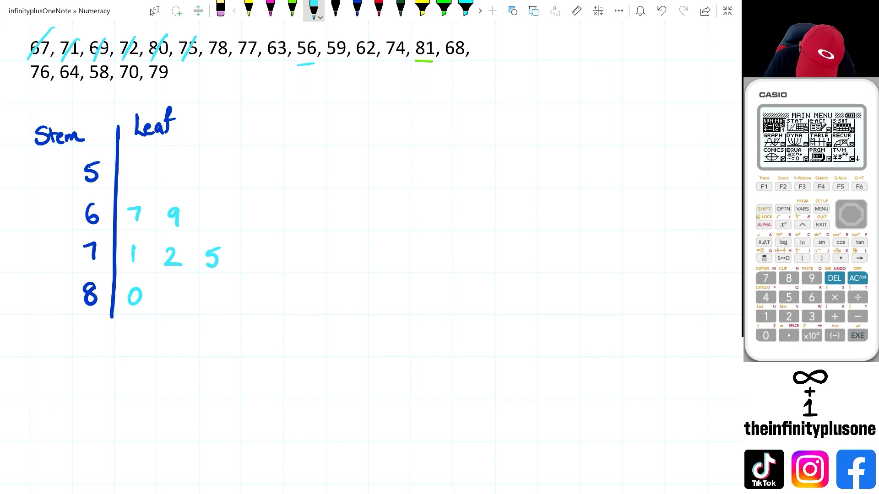
drag(228, 34, 211, 63)
mouse_move(259, 251)
mouse_down()
mouse_move(247, 264)
mouse_move(259, 253)
mouse_up()
drag(258, 33, 240, 60)
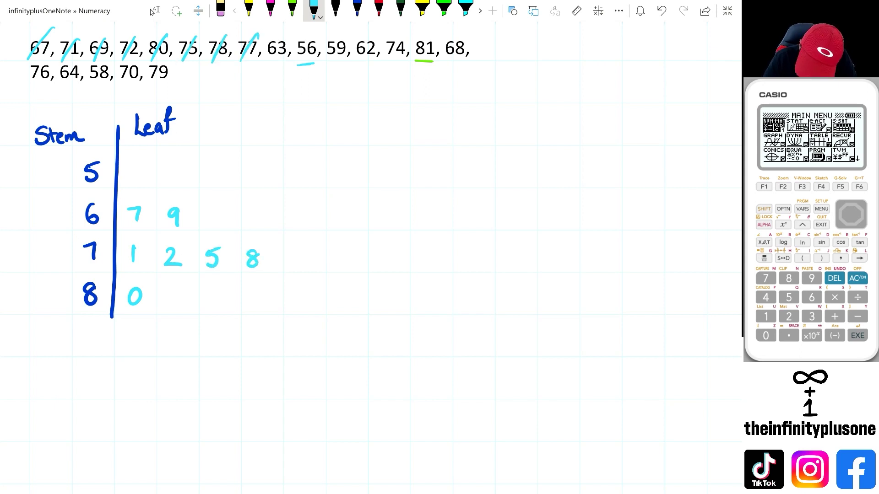
drag(291, 251, 298, 270)
drag(284, 33, 267, 68)
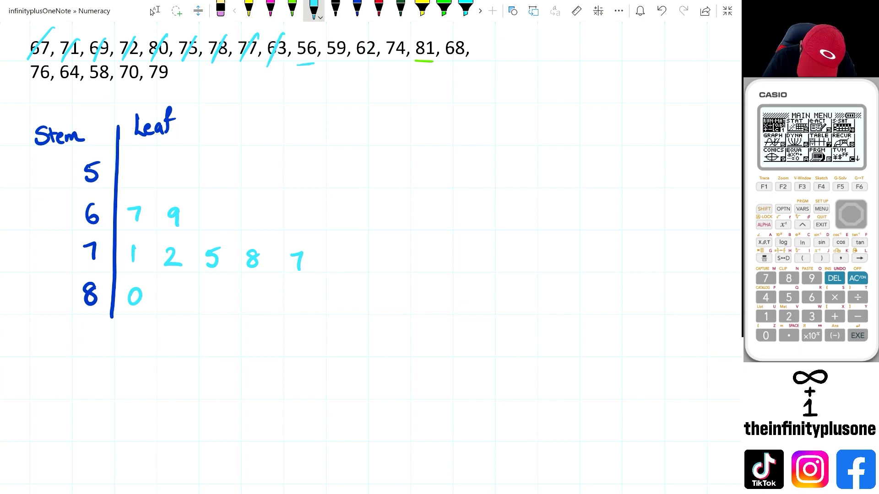
drag(208, 210, 201, 228)
drag(309, 37, 296, 65)
mouse_move(142, 159)
mouse_down()
mouse_move(133, 178)
mouse_move(138, 173)
mouse_up()
Cross out 59, 62, 74, 81, 68 and enter leaves 9, 2, 4, 1, 8 in their stem rows
drag(345, 39, 325, 72)
drag(176, 161, 172, 185)
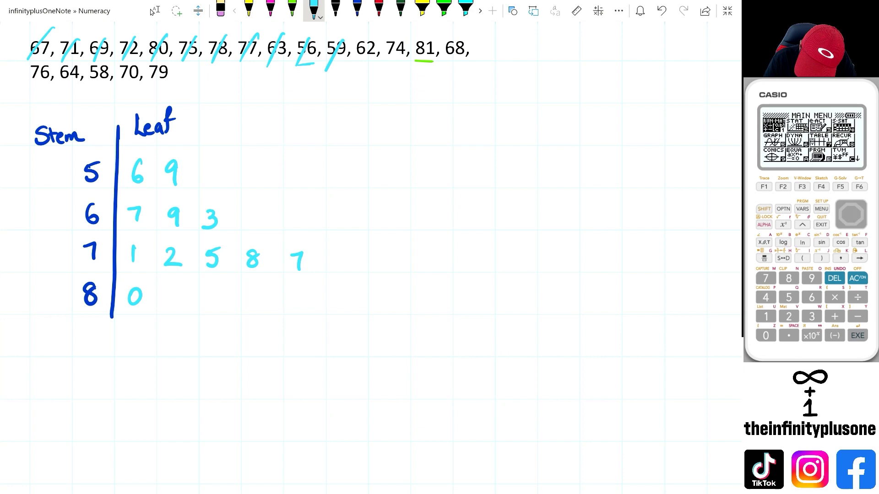
drag(374, 40, 352, 70)
mouse_move(248, 212)
mouse_down()
mouse_move(246, 229)
mouse_move(264, 227)
mouse_up()
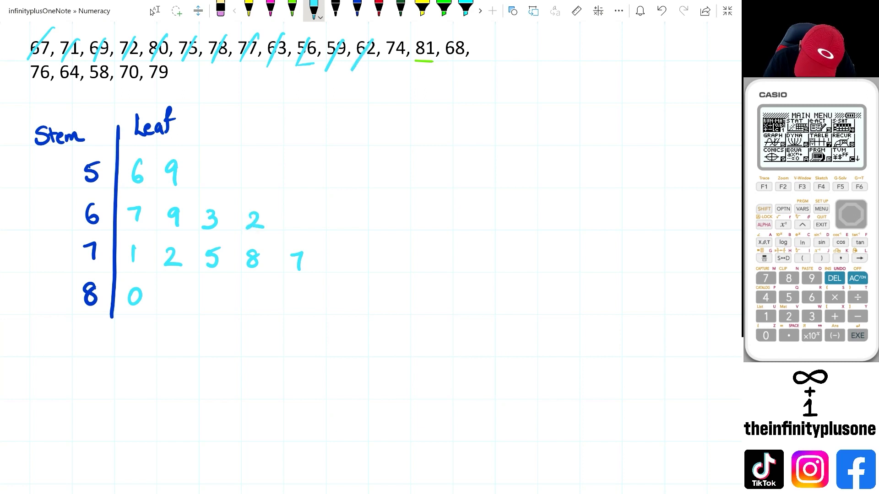
drag(404, 36, 383, 68)
drag(339, 253, 347, 265)
drag(344, 256, 344, 274)
drag(433, 34, 414, 68)
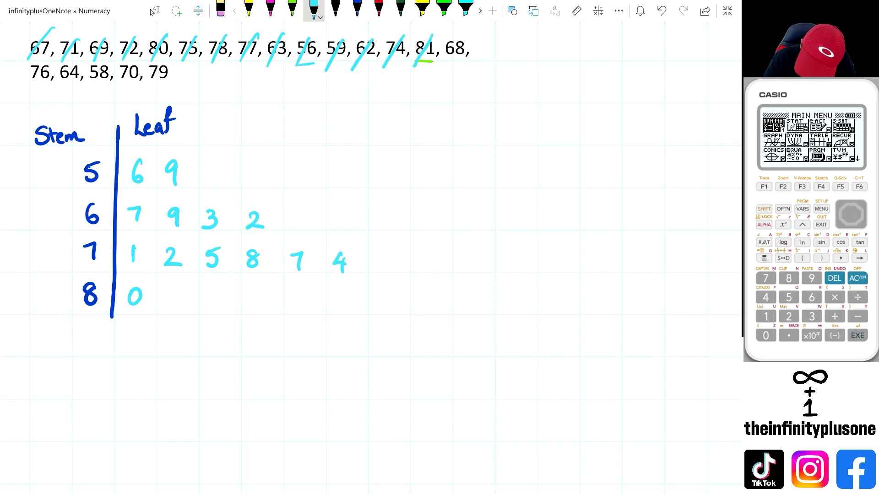
drag(170, 292, 168, 310)
drag(463, 36, 445, 64)
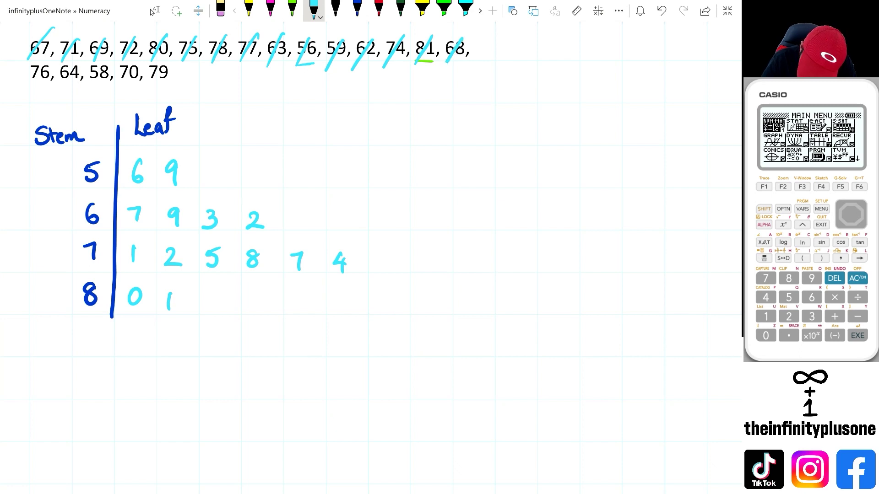
mouse_move(303, 210)
mouse_down()
mouse_move(296, 217)
mouse_move(306, 210)
mouse_up()
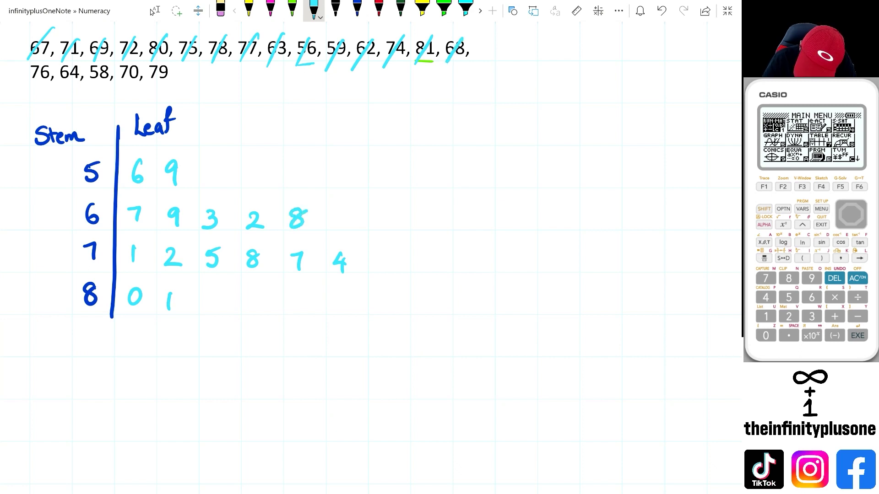
Cross out 76, 64, 58, 70, 79 and enter leaves 6, 4, 8, 0, 9 in their stem rows
drag(41, 66, 32, 83)
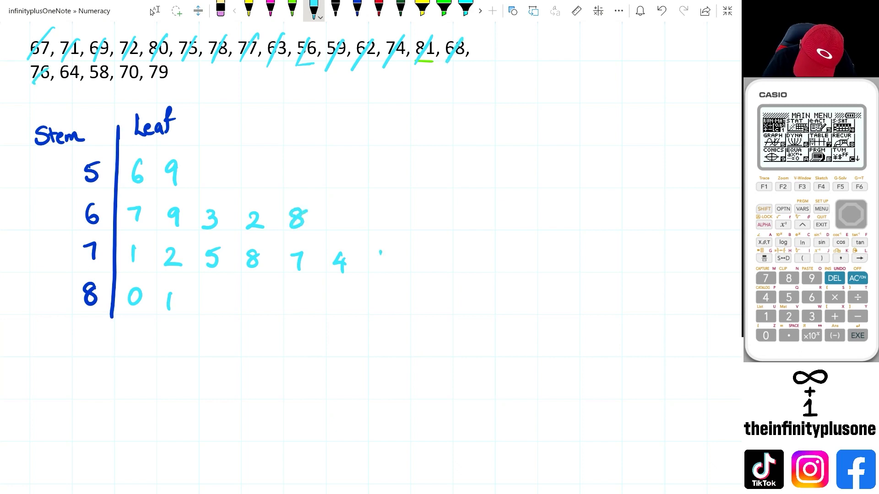
drag(380, 251, 375, 264)
drag(79, 69, 62, 85)
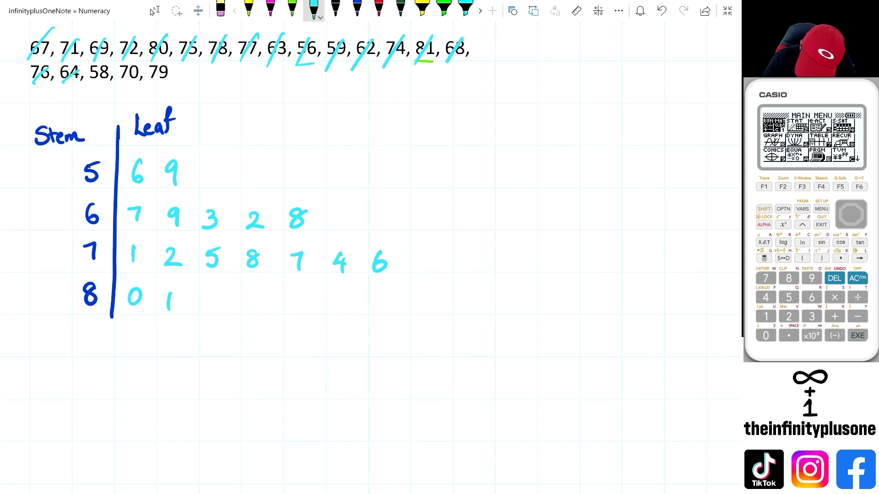
mouse_move(333, 210)
mouse_down()
mouse_move(344, 221)
mouse_move(338, 233)
mouse_up()
drag(111, 64, 93, 83)
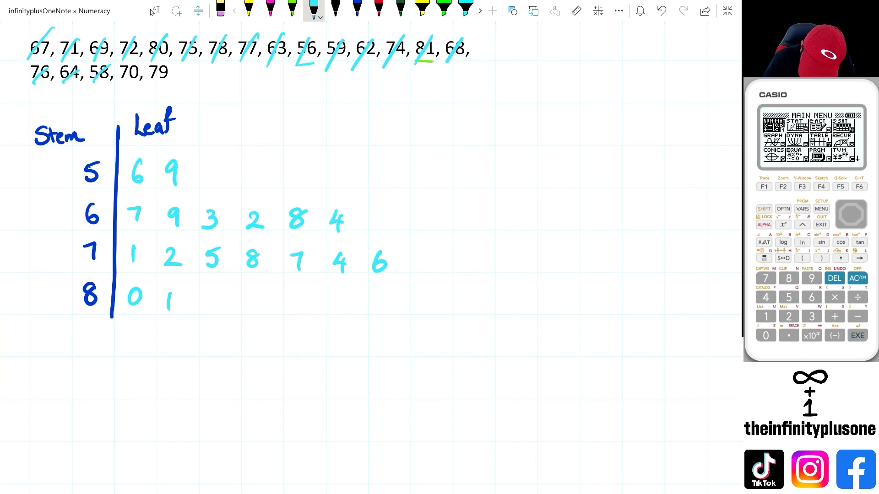
mouse_move(214, 165)
mouse_down()
mouse_move(207, 173)
mouse_move(213, 167)
mouse_up()
drag(120, 85, 144, 60)
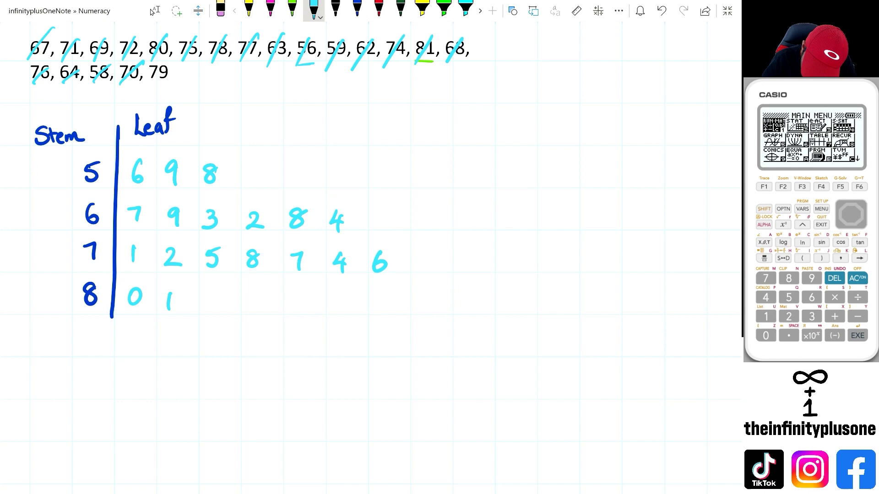
drag(420, 252, 417, 254)
drag(174, 64, 151, 83)
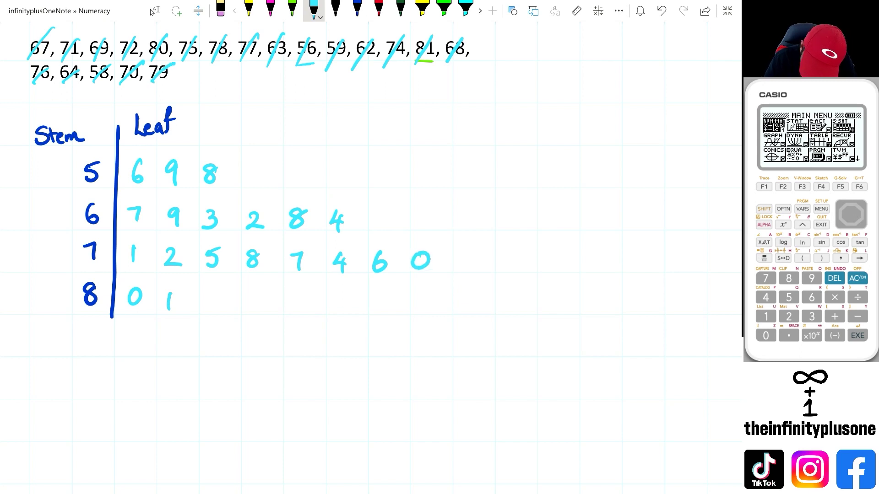
mouse_move(467, 250)
mouse_down()
mouse_move(459, 252)
mouse_move(466, 271)
mouse_up()
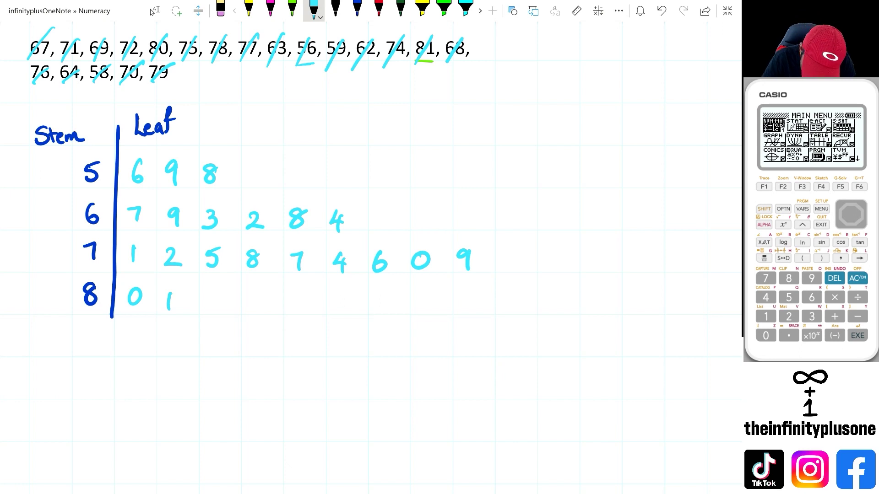
mouse_move(40, 372)
mouse_down()
mouse_move(28, 390)
mouse_move(44, 391)
mouse_up()
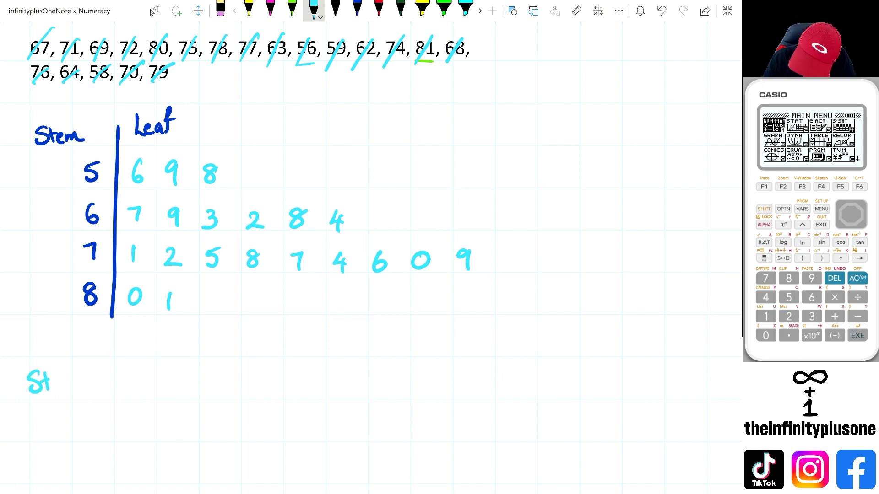
Undo three stray cyan strokes and write the Stem heading in dark blue below the first plot
click(661, 10)
click(661, 11)
click(662, 10)
click(357, 9)
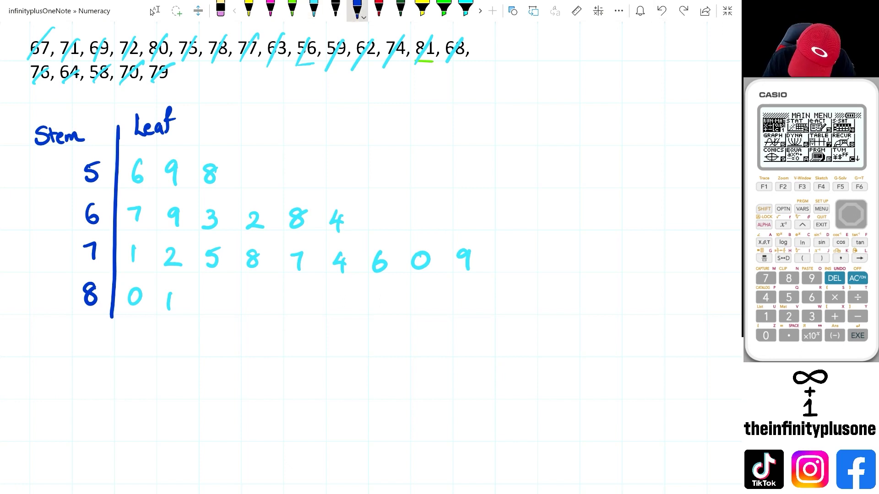
mouse_move(38, 372)
mouse_down()
mouse_move(26, 395)
mouse_move(34, 394)
mouse_up()
drag(30, 382, 65, 393)
scroll(366, 228, down, 1)
scroll(235, 257, right, 1)
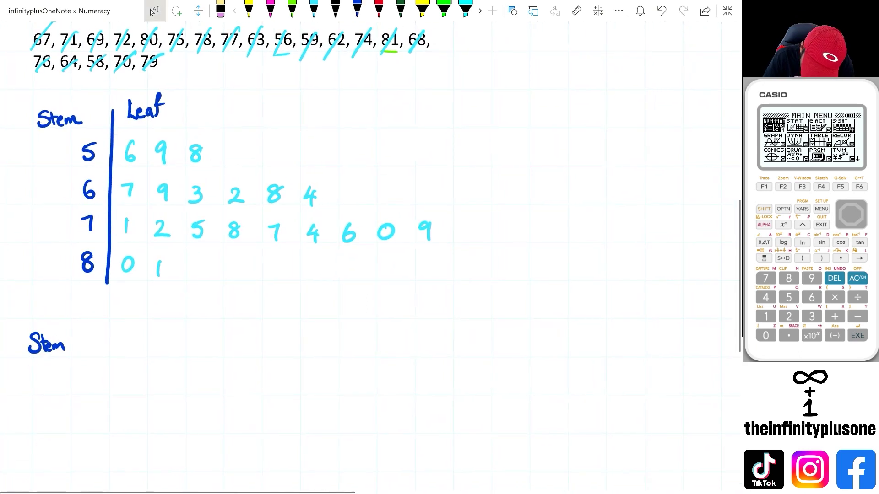
Write the Leaf heading, stems 5, 6, 7, 8 and the divider line for the second frame
drag(128, 329, 140, 349)
mouse_move(136, 344)
mouse_down()
mouse_move(144, 338)
mouse_move(154, 350)
mouse_up()
drag(147, 340, 164, 337)
mouse_move(86, 382)
mouse_down()
mouse_move(85, 393)
mouse_move(97, 373)
mouse_up()
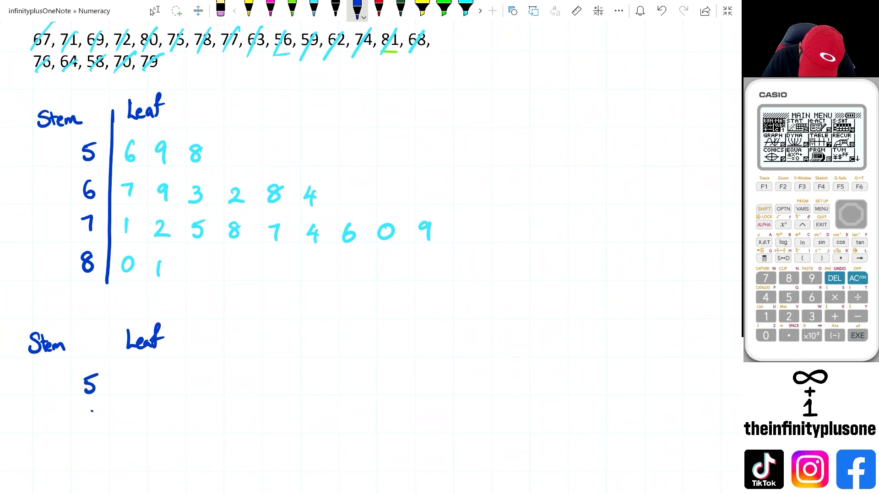
drag(93, 410, 93, 465)
scroll(234, 256, down, 1)
click(152, 12)
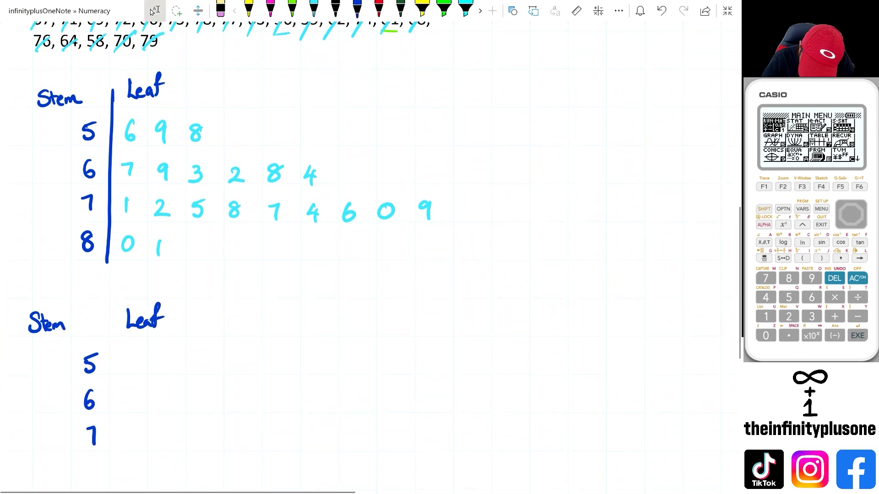
scroll(234, 256, down, 3)
click(357, 10)
drag(86, 454, 82, 456)
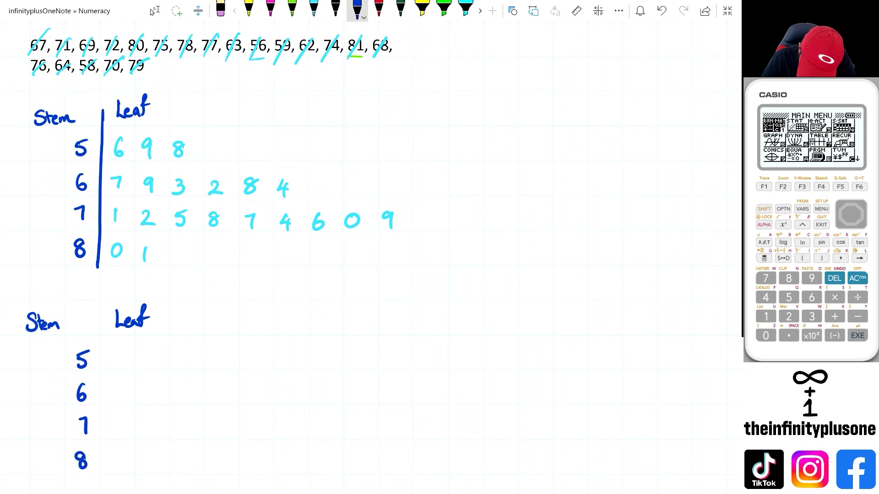
drag(99, 331, 98, 481)
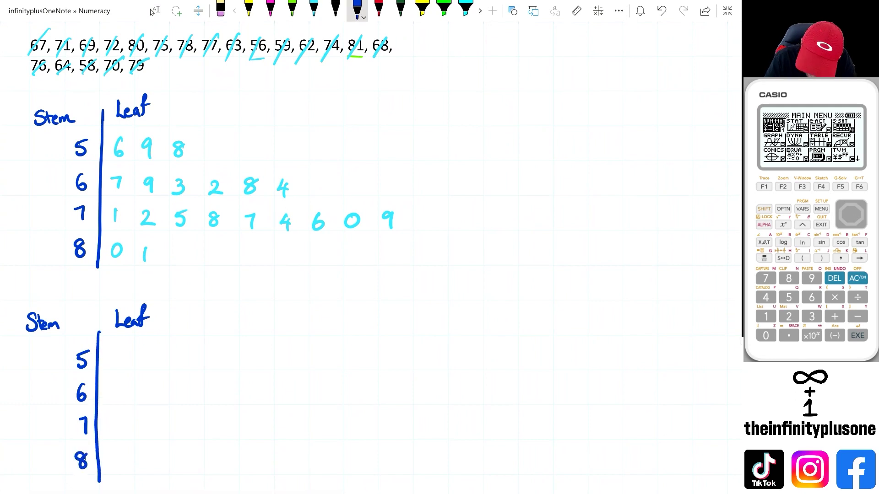
click(292, 9)
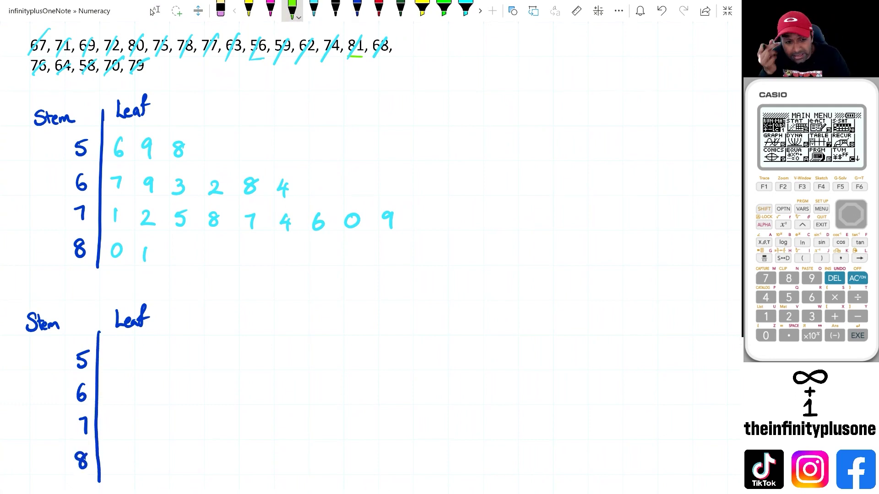
Write the sorted green leaves 5|689, 6|234789, 7|012456789 and 8|01 in the second plot
mouse_move(118, 457)
mouse_down()
mouse_move(110, 462)
mouse_move(151, 473)
mouse_up()
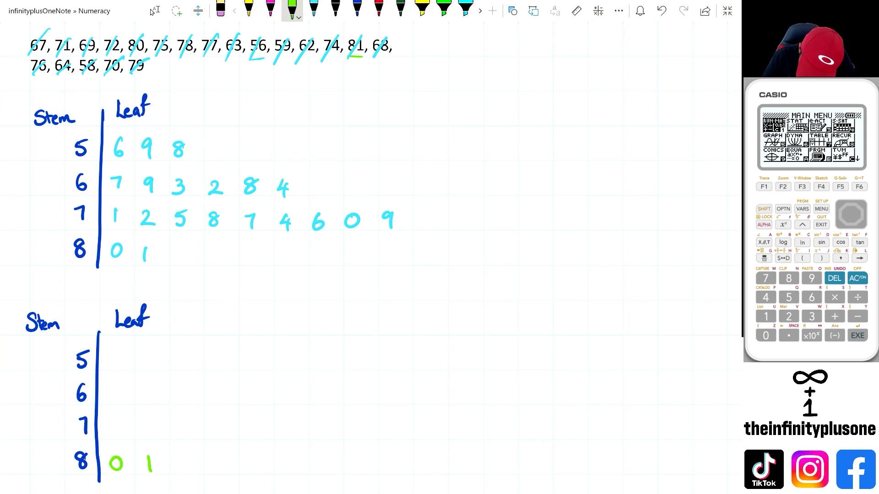
mouse_move(118, 347)
mouse_down()
mouse_move(111, 360)
mouse_move(155, 349)
mouse_move(185, 365)
mouse_up()
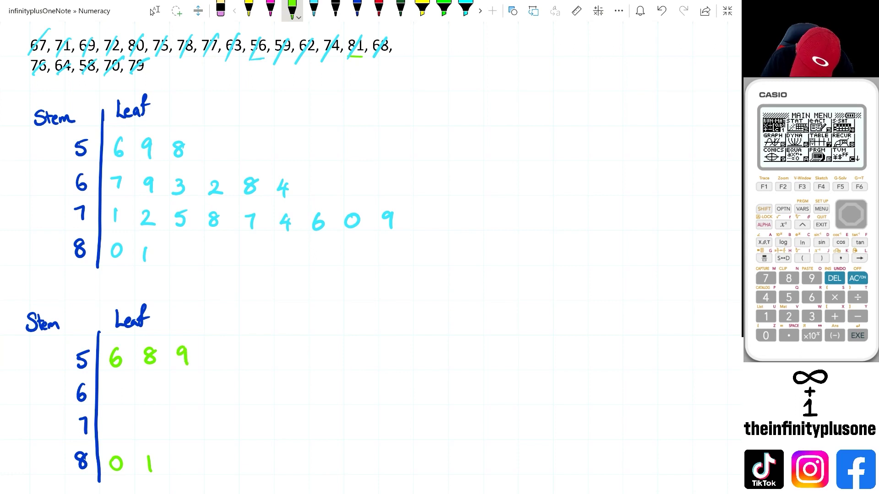
mouse_move(116, 386)
mouse_down()
mouse_move(128, 401)
mouse_move(192, 395)
mouse_up()
mouse_move(189, 384)
mouse_down()
mouse_move(189, 404)
mouse_move(251, 400)
mouse_move(256, 393)
mouse_move(290, 402)
mouse_up()
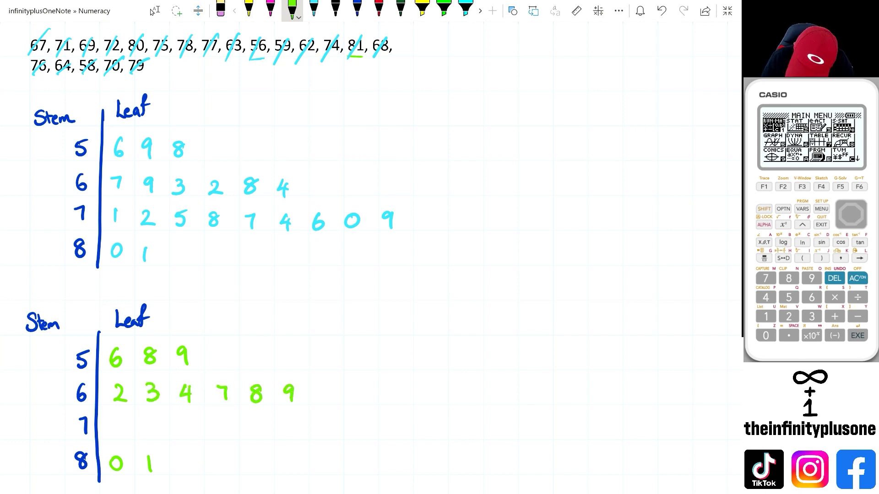
mouse_move(119, 423)
mouse_down()
mouse_move(153, 437)
mouse_move(229, 431)
mouse_move(227, 438)
mouse_move(251, 427)
mouse_move(259, 437)
mouse_up()
mouse_move(254, 419)
mouse_down()
mouse_move(295, 435)
mouse_move(293, 426)
mouse_up()
mouse_move(321, 418)
mouse_down()
mouse_move(329, 418)
mouse_move(327, 435)
mouse_move(355, 436)
mouse_move(365, 423)
mouse_up()
drag(395, 415, 396, 436)
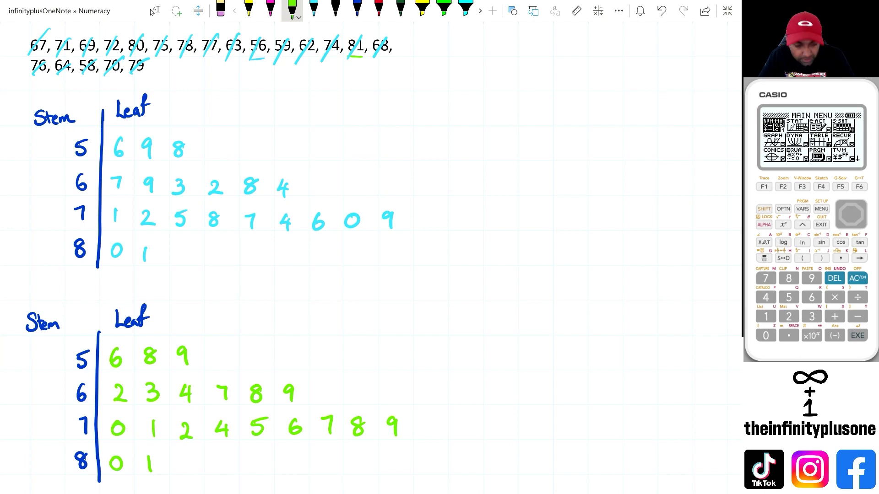